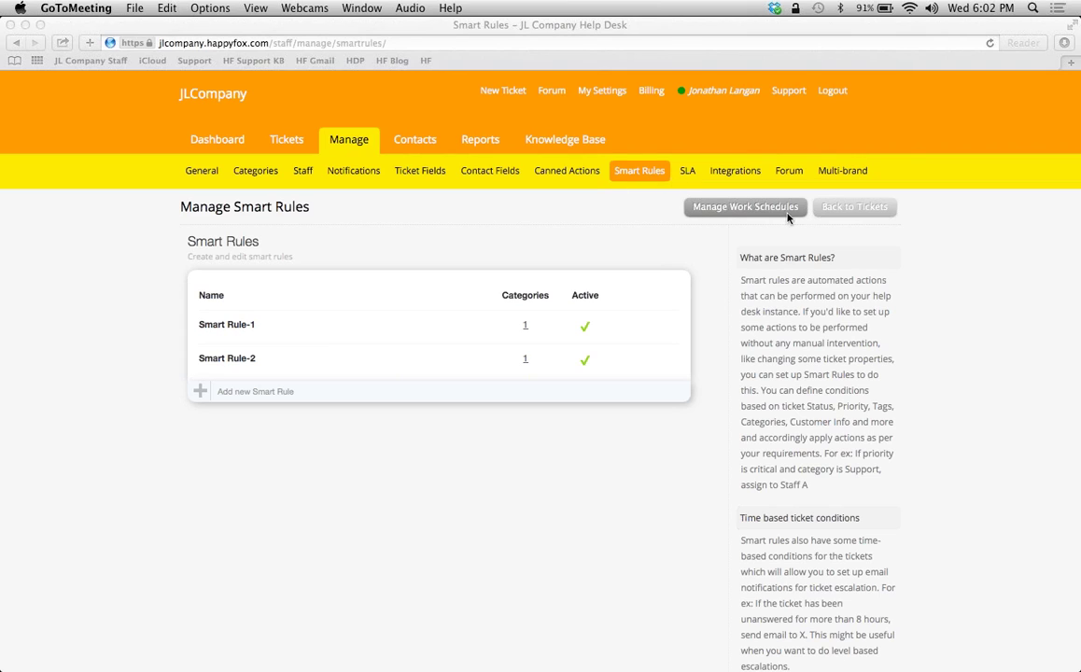
Go to the SLA work schedules list and review the Default Work Schedule (Monday–Friday, 9AM–5PM)
left_click(687, 173)
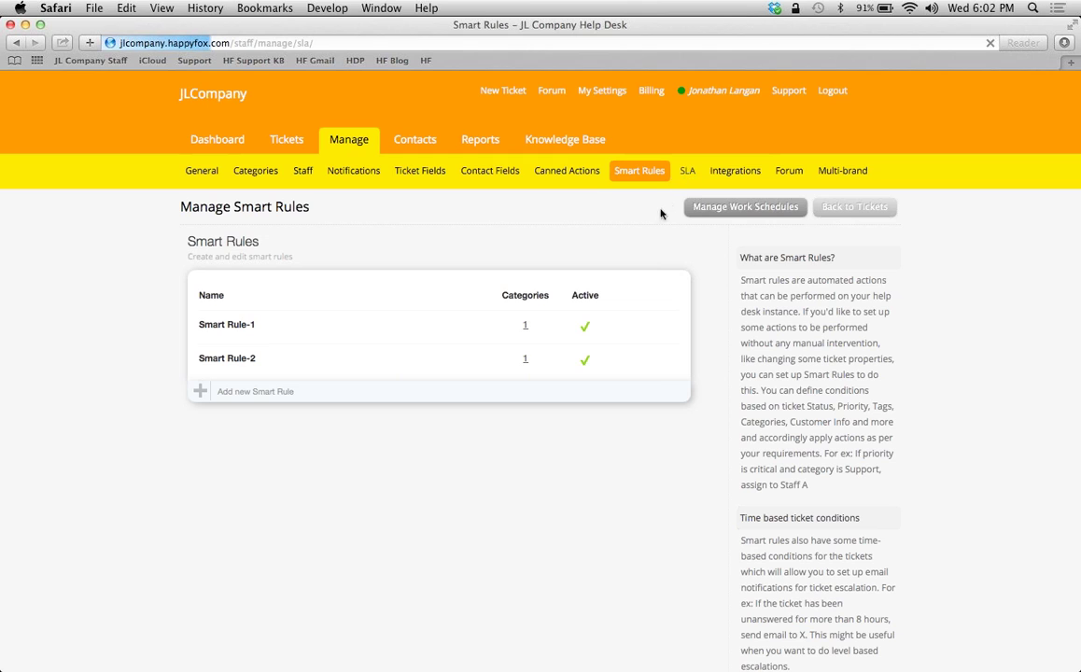
left_click(707, 207)
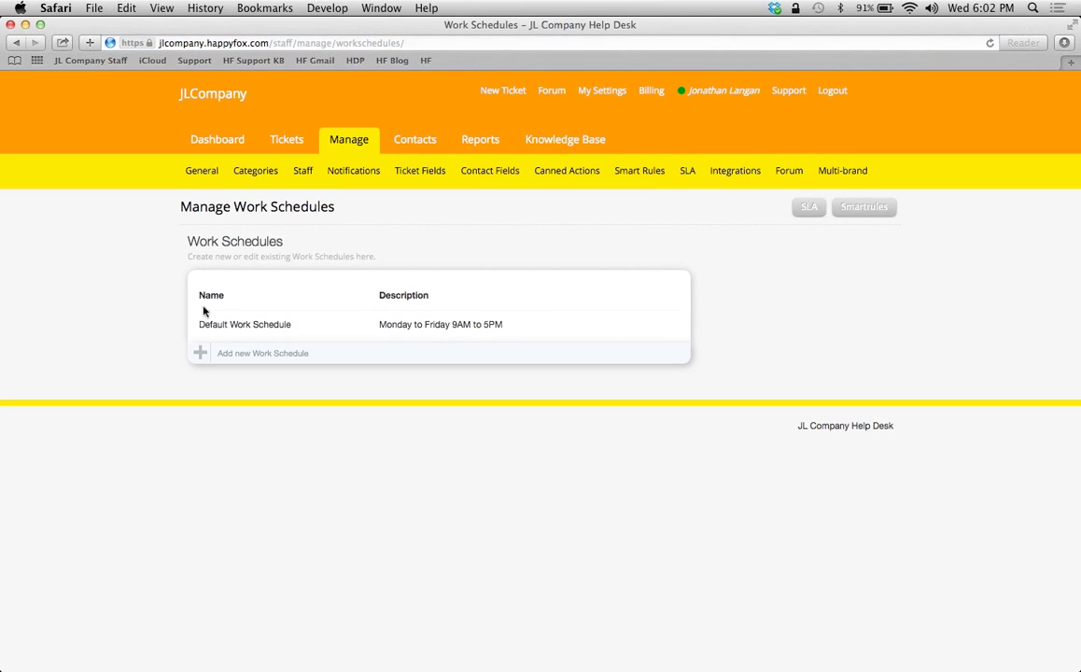
mouse_move(461, 320)
left_click_drag(209, 324, 519, 324)
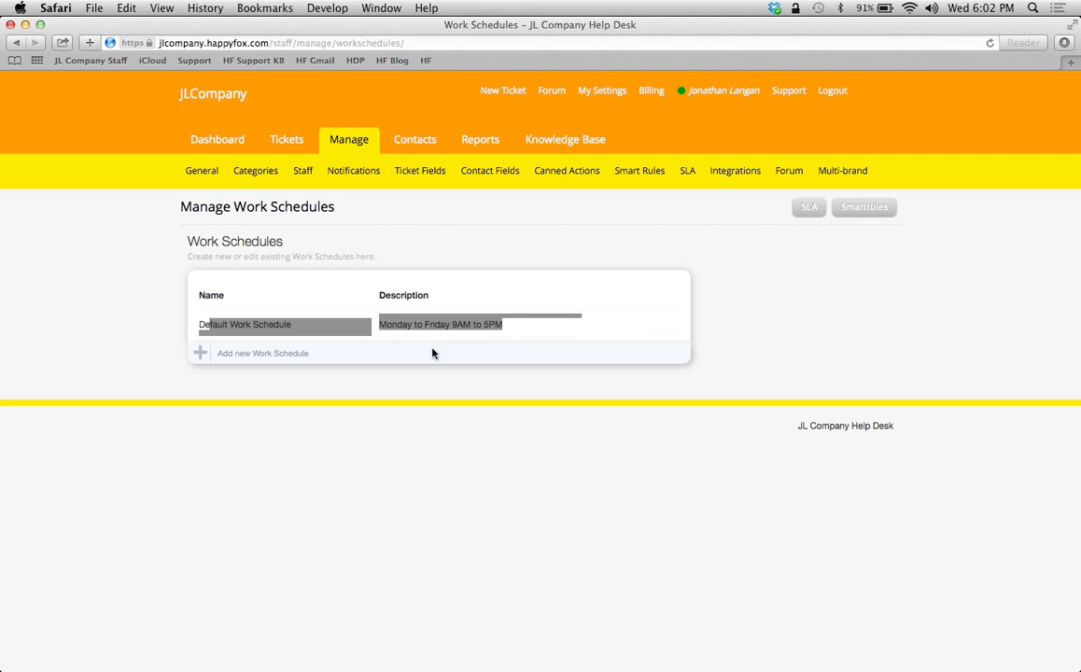
left_click(424, 376)
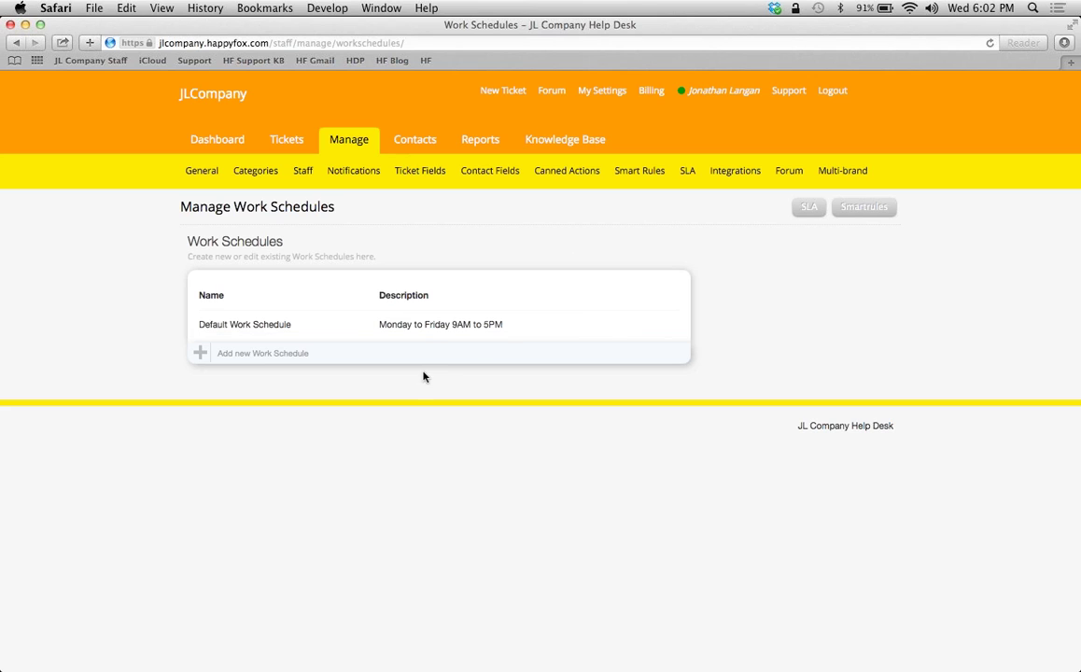
Start a new work schedule named 'USA Schedule', description SUPPORT, keeping Pacific Time
left_click(200, 354)
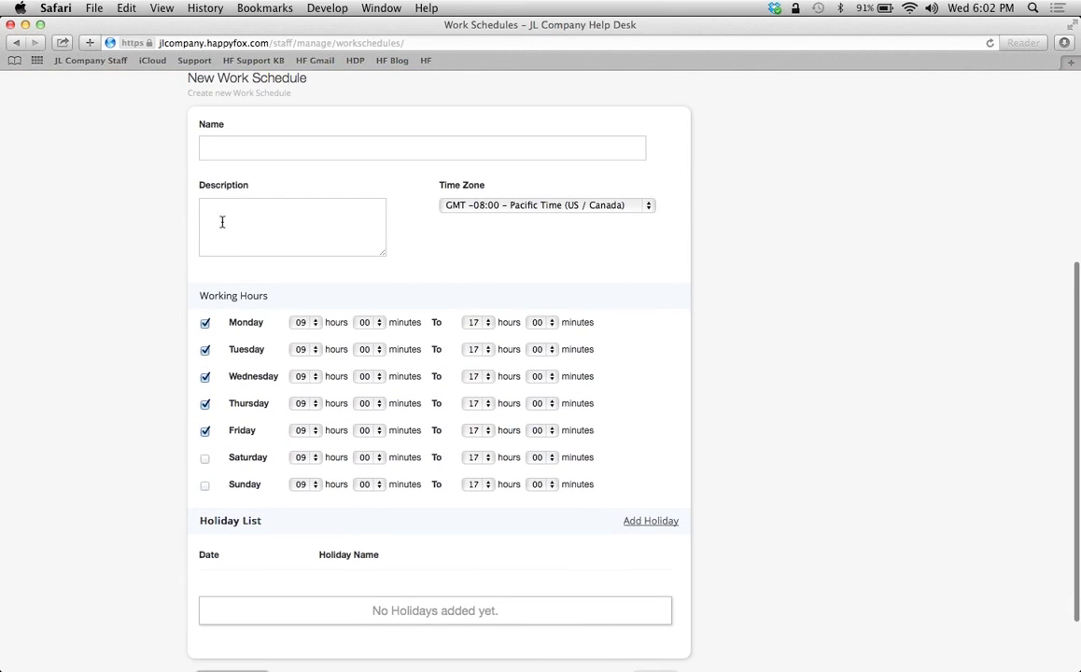
left_click(252, 150)
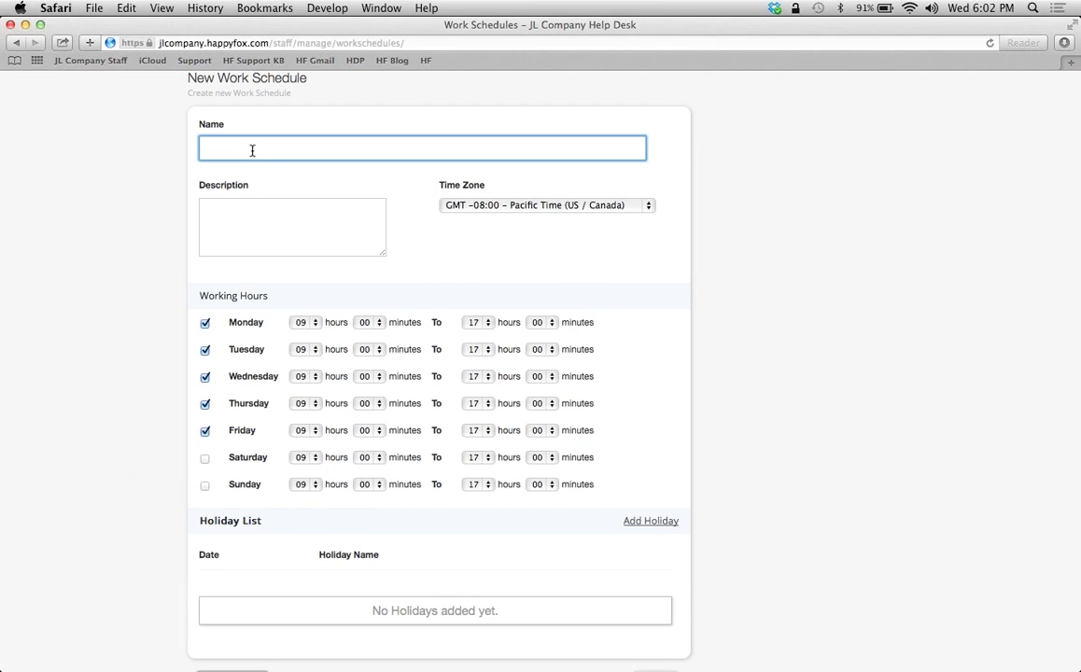
type("USA")
key("Right")
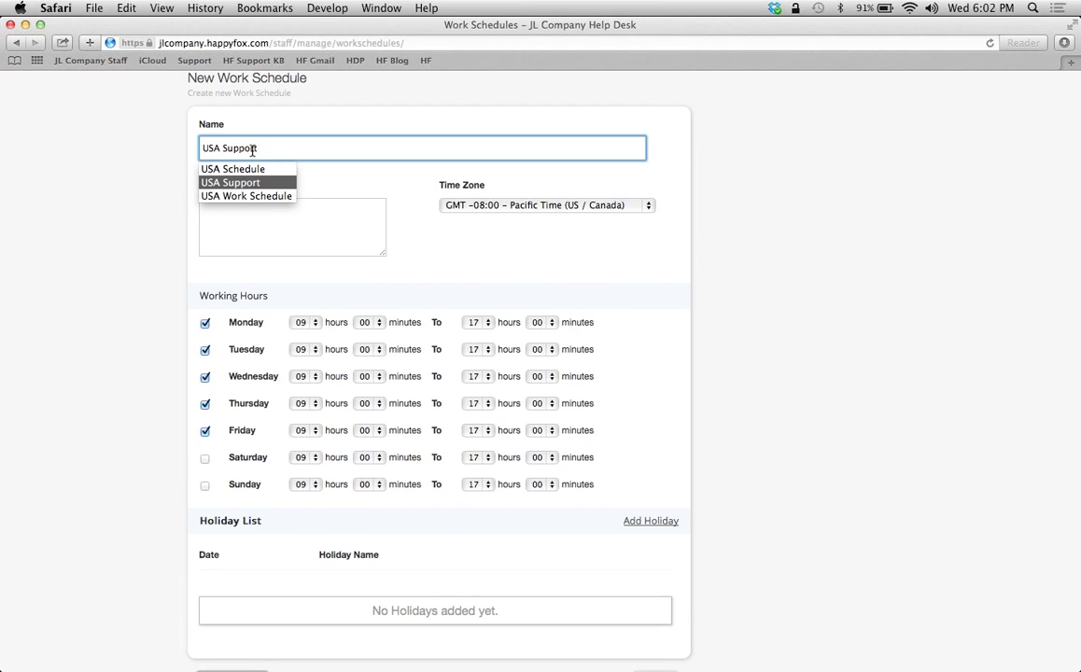
key("Up")
key("Right")
key("Tab")
type("SUPPORT")
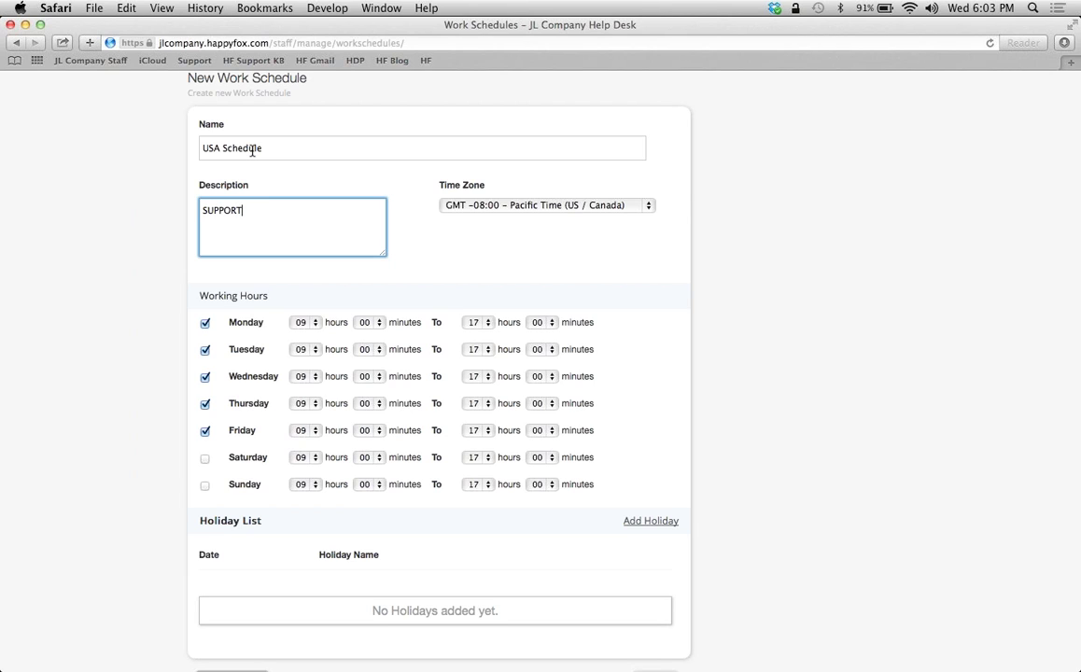
left_click(549, 207)
left_click(549, 207)
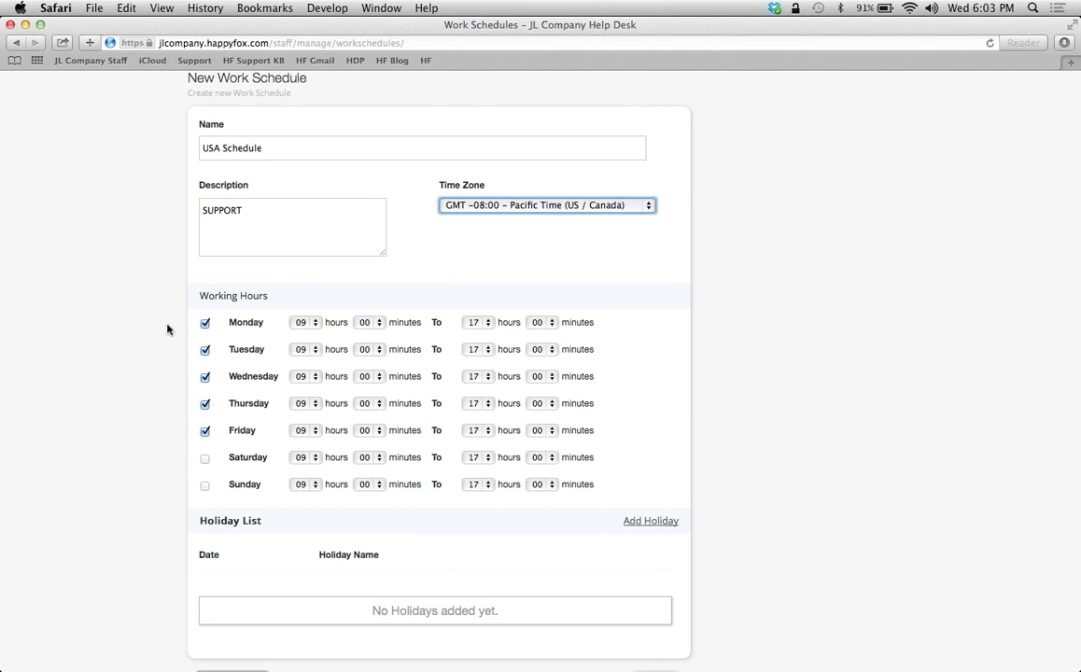
Make Monday and Tuesday non-working days and add Saturday and Sunday as working days
left_click(204, 350)
left_click(204, 326)
left_click(204, 457)
left_click(204, 487)
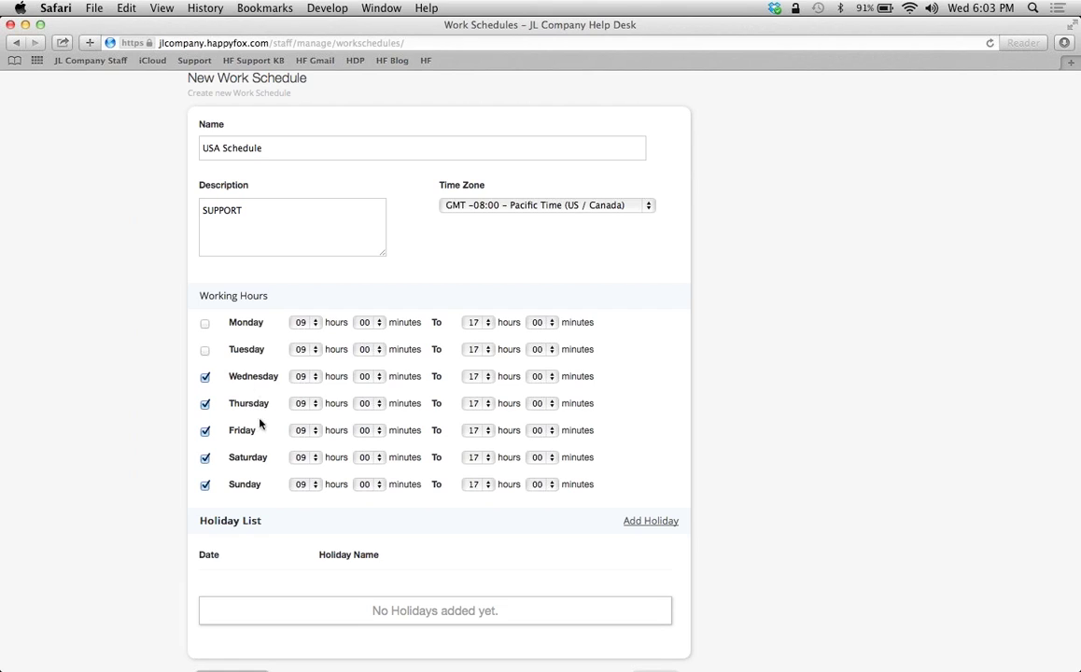
Confirm Wednesday's working hours stay at 09:00 to 17:00
left_click(304, 378)
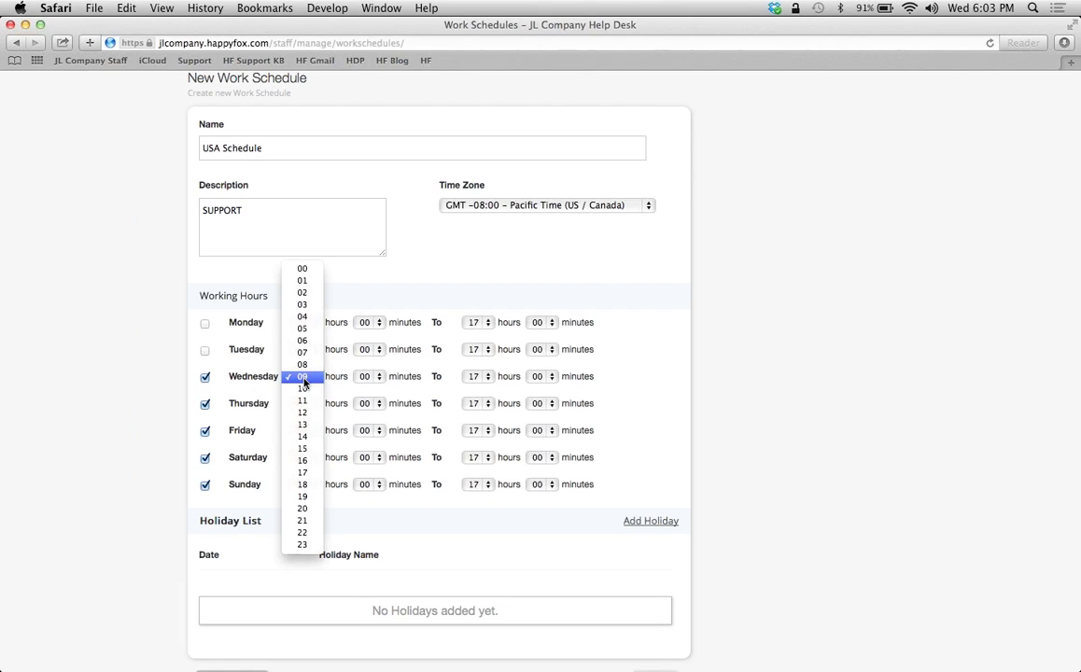
left_click(361, 380)
left_click(362, 379)
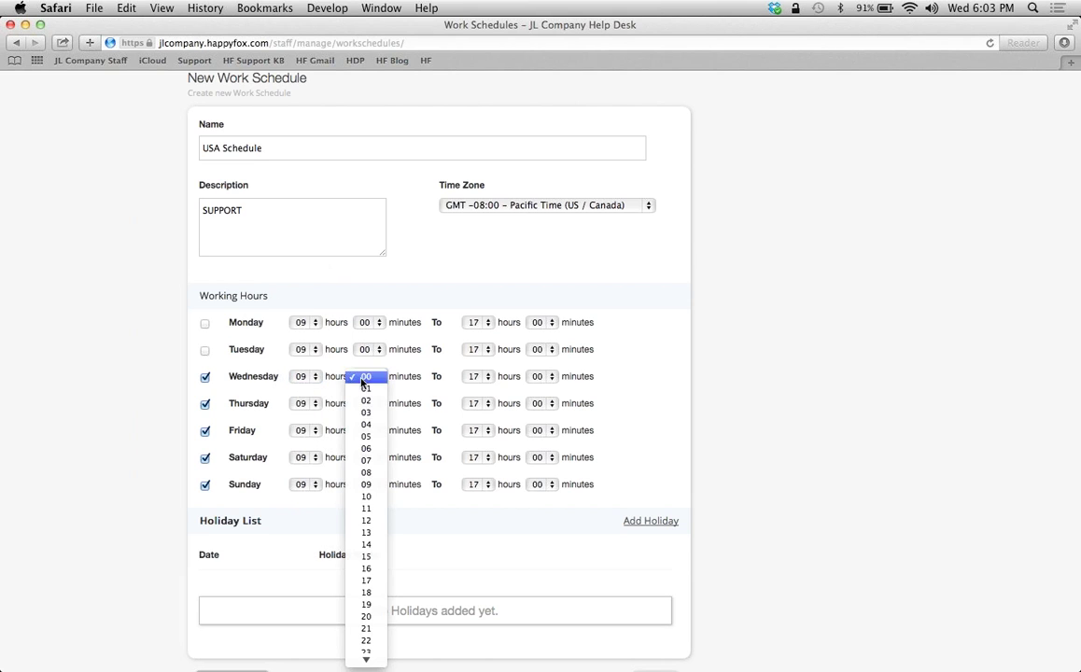
left_click(483, 378)
left_click(478, 378)
left_click(480, 377)
left_click(538, 376)
left_click(537, 377)
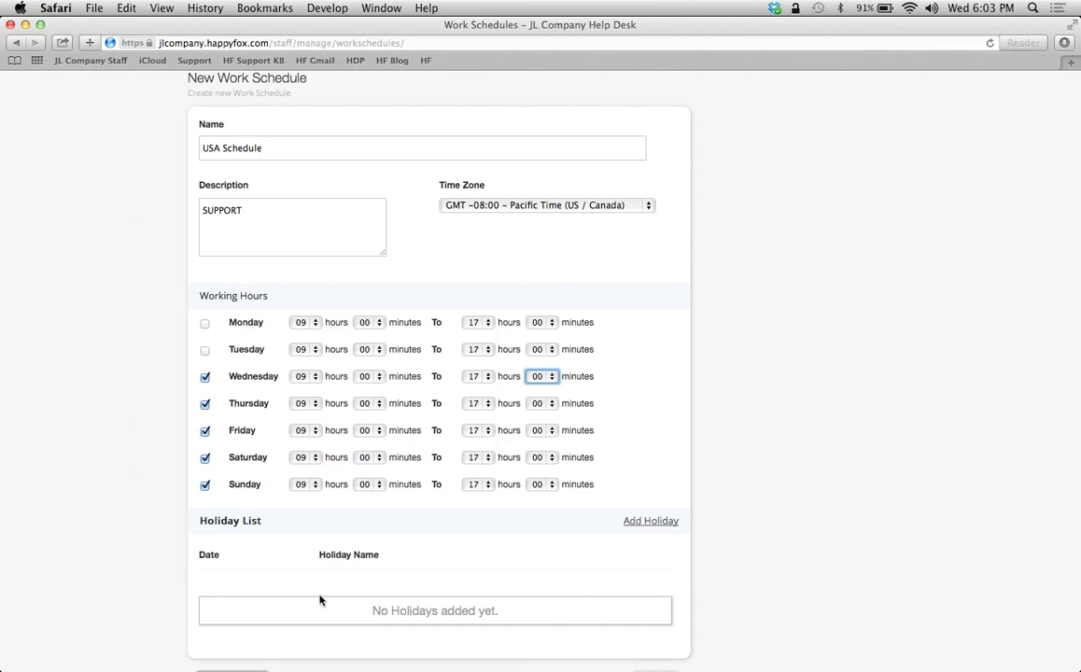
scroll(511, 601, "down", 3)
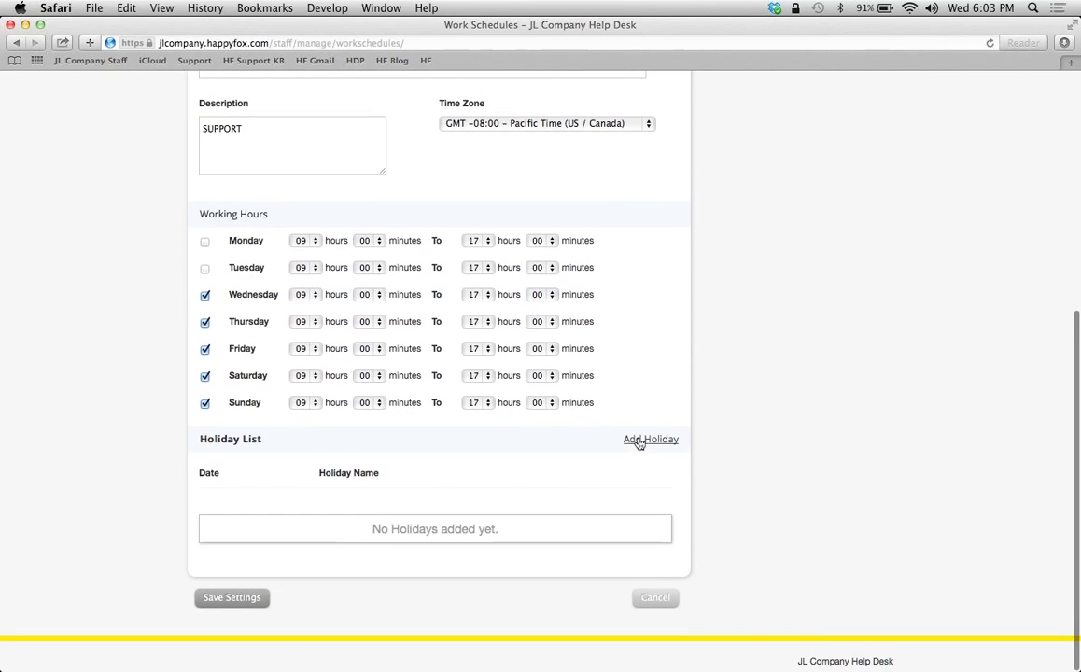
Add a holiday named CHRISTMAS dated 25 Dec 2014 to the schedule
left_click(639, 450)
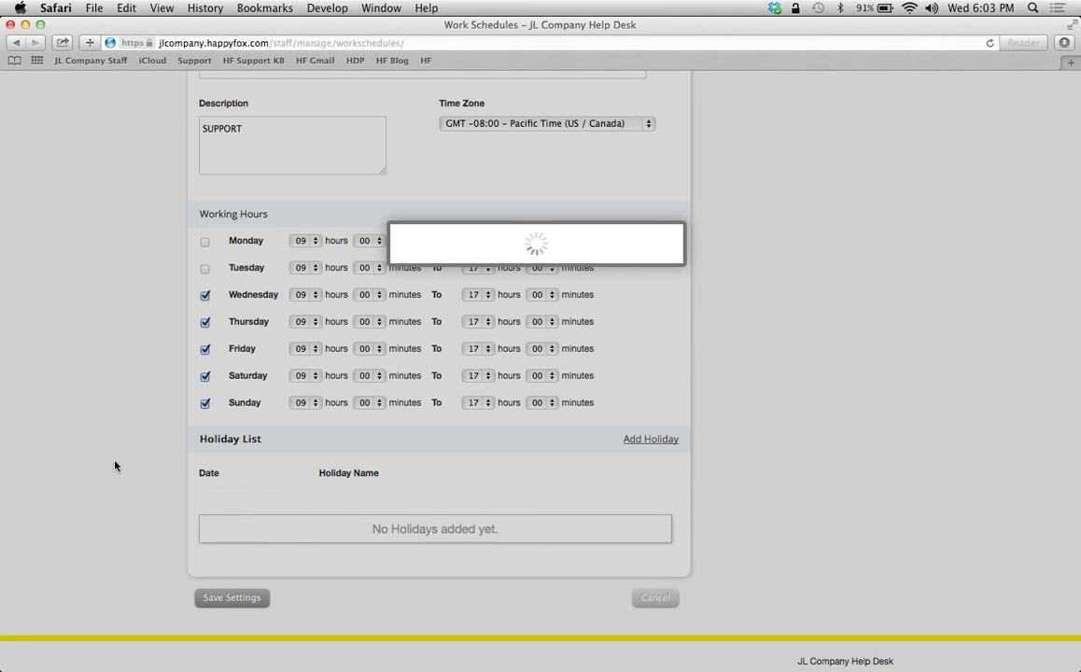
left_click(421, 300)
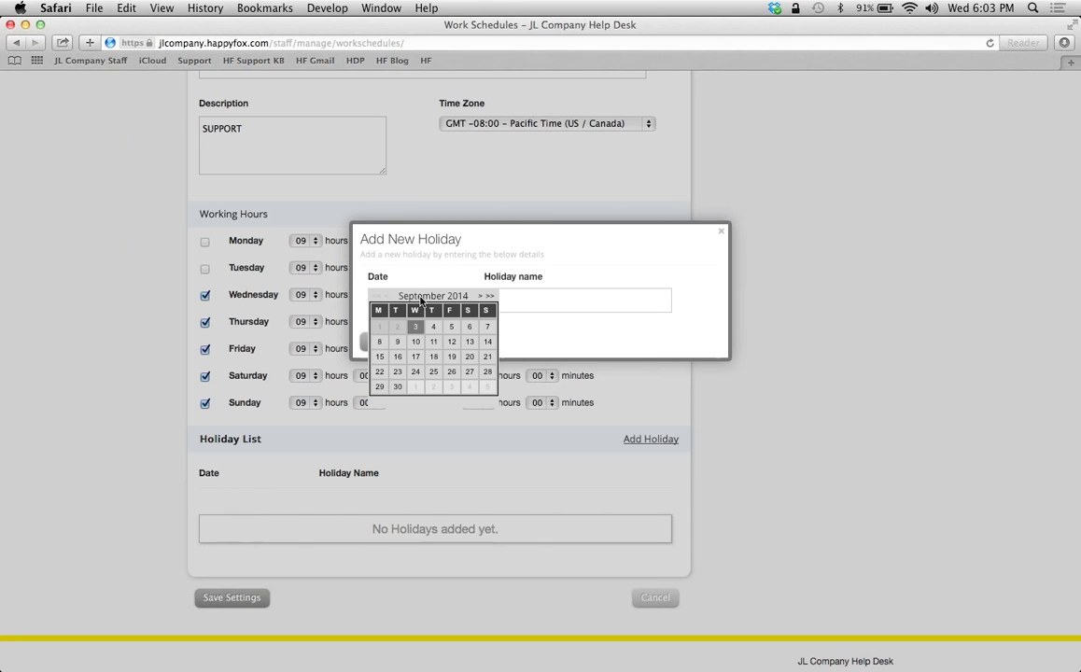
left_click(387, 257)
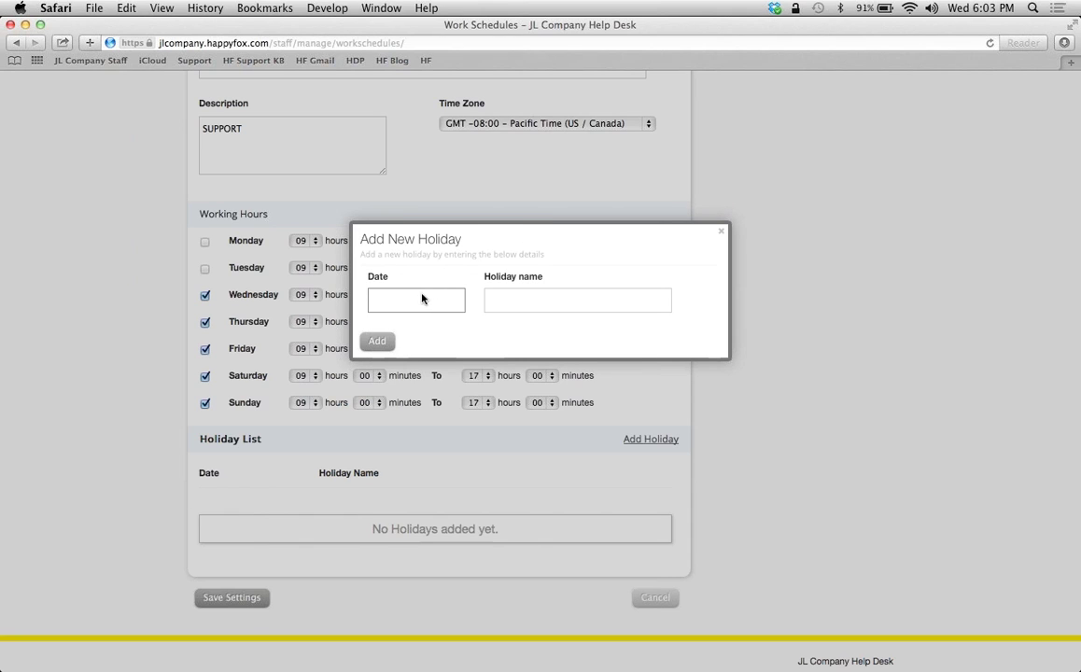
left_click(421, 299)
left_click(480, 296)
left_click(479, 297)
left_click(480, 297)
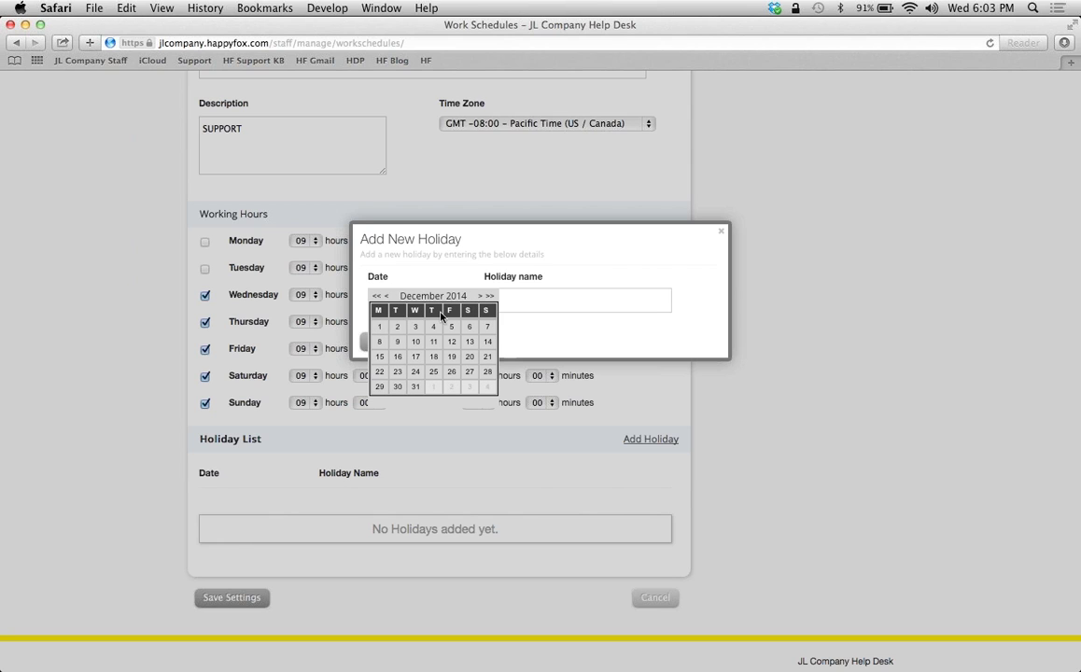
left_click(434, 374)
left_click(504, 304)
type("CHRISTMAS")
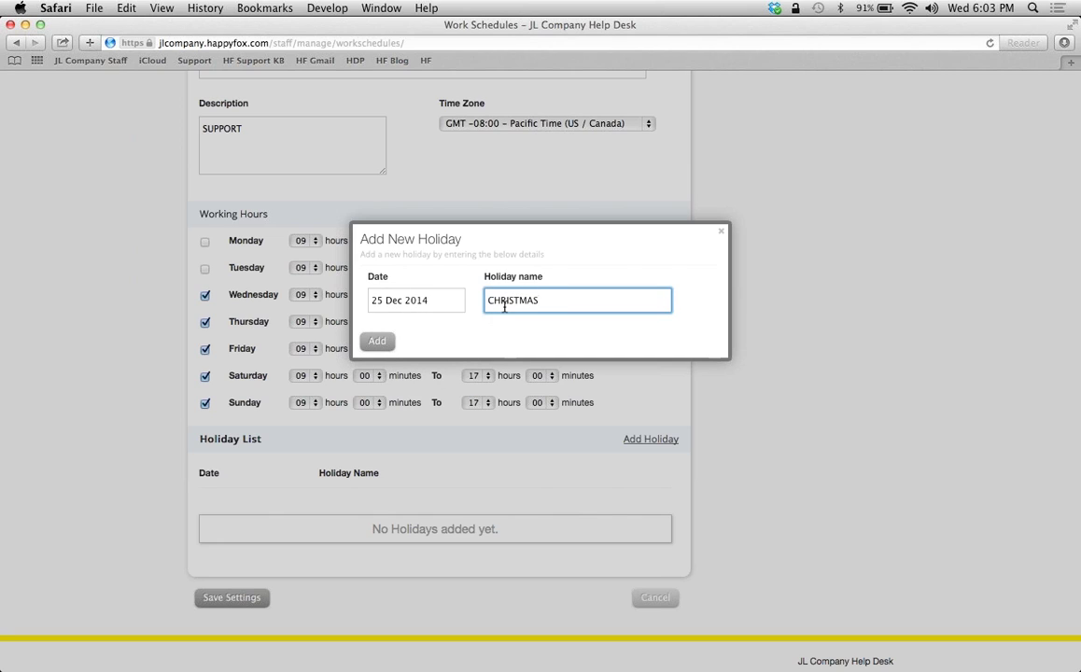
left_click(374, 342)
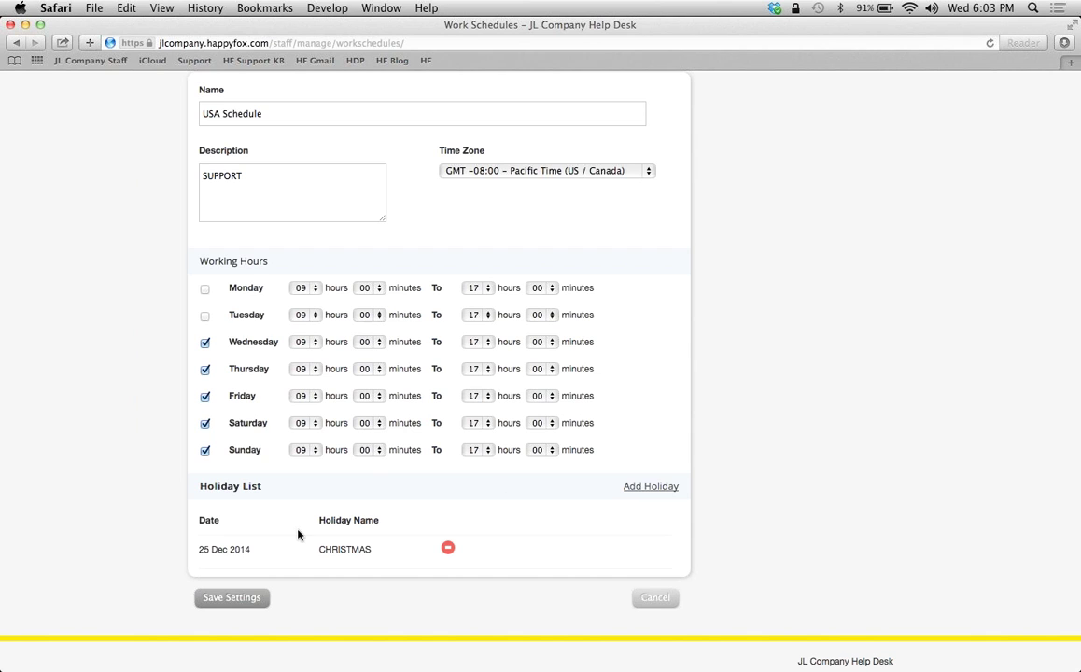
Save USA Schedule, then set it as Smart Rule-2's work schedule
left_click(207, 599)
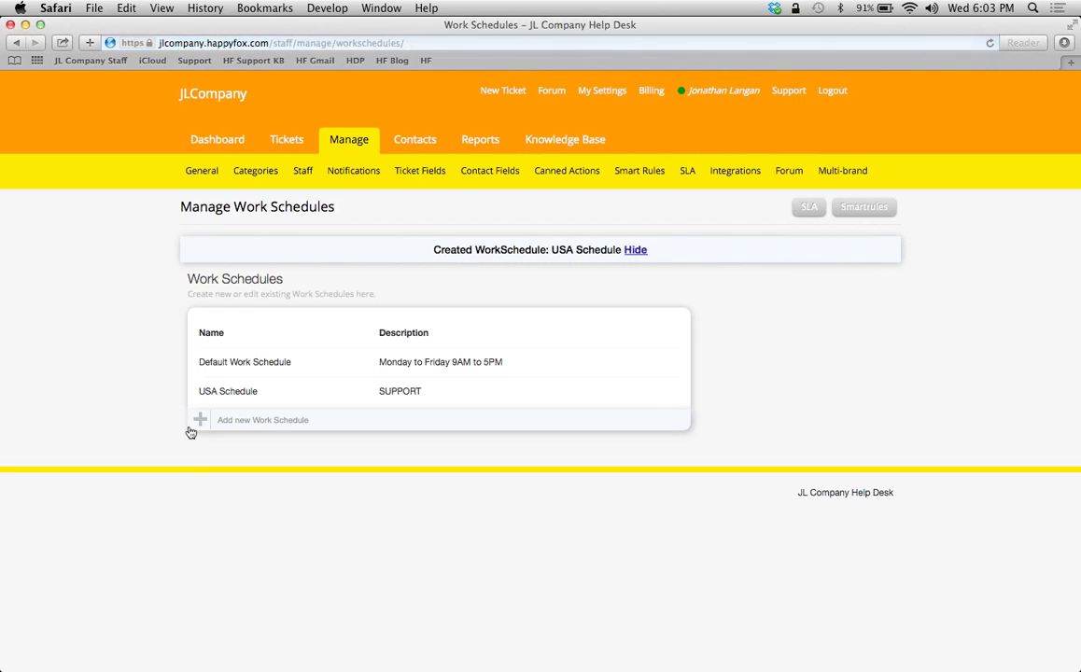
mouse_move(285, 393)
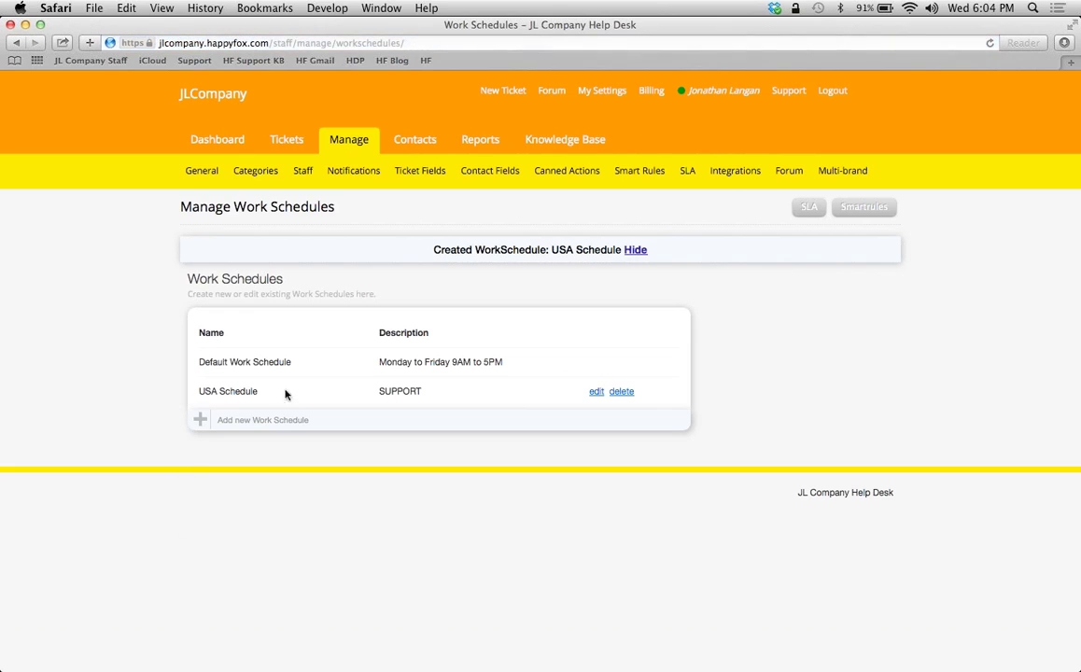
left_click(640, 171)
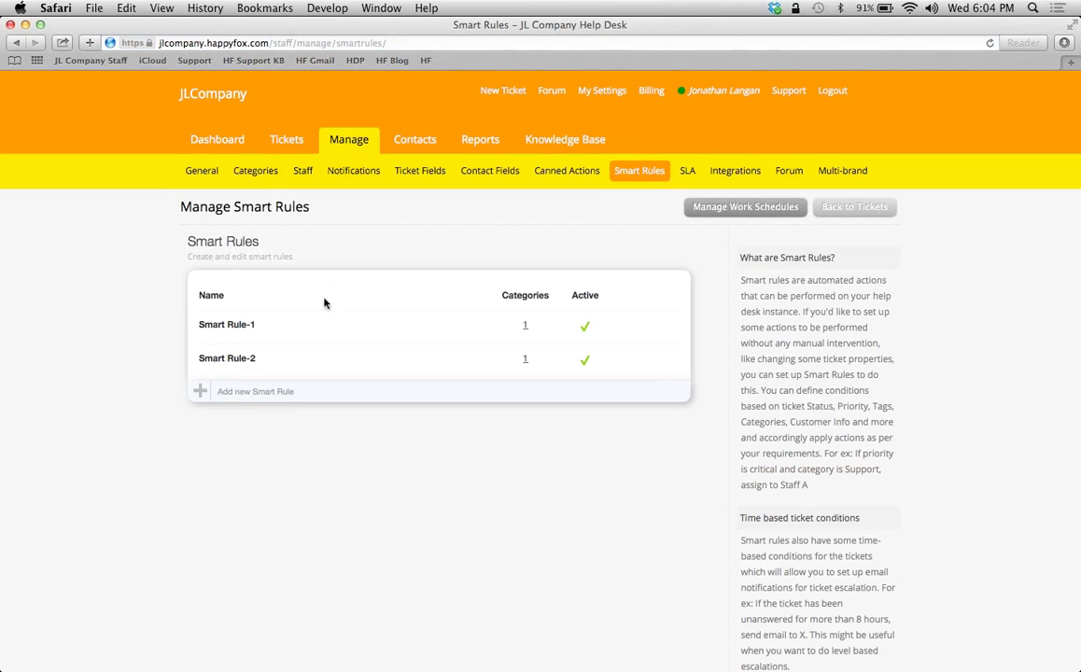
mouse_move(582, 360)
left_click(626, 359)
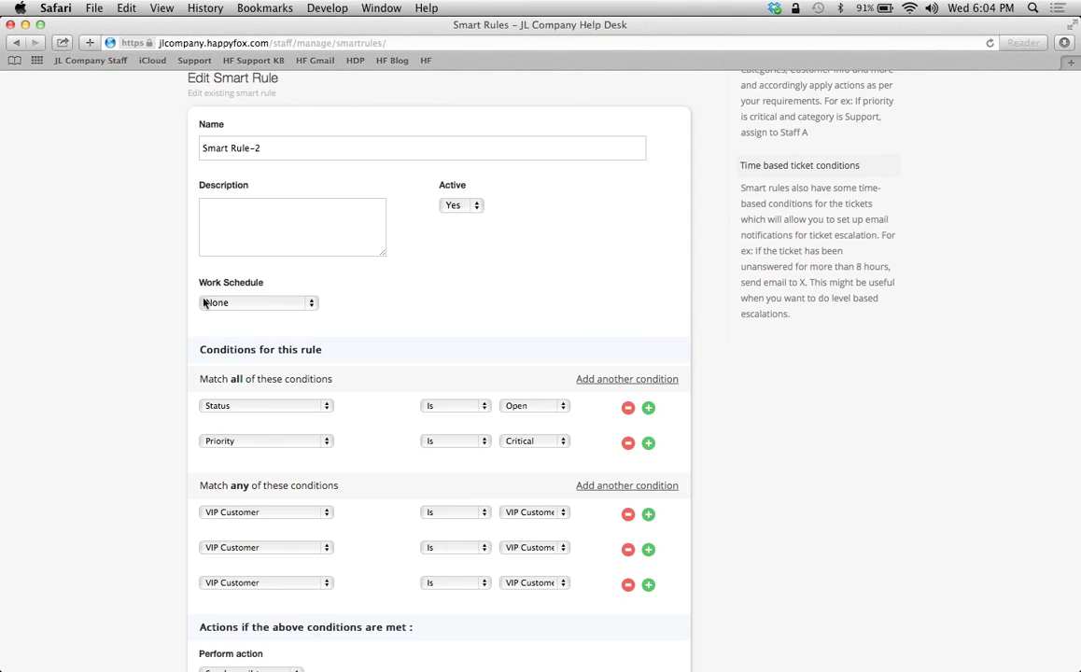
left_click(311, 303)
left_click(280, 331)
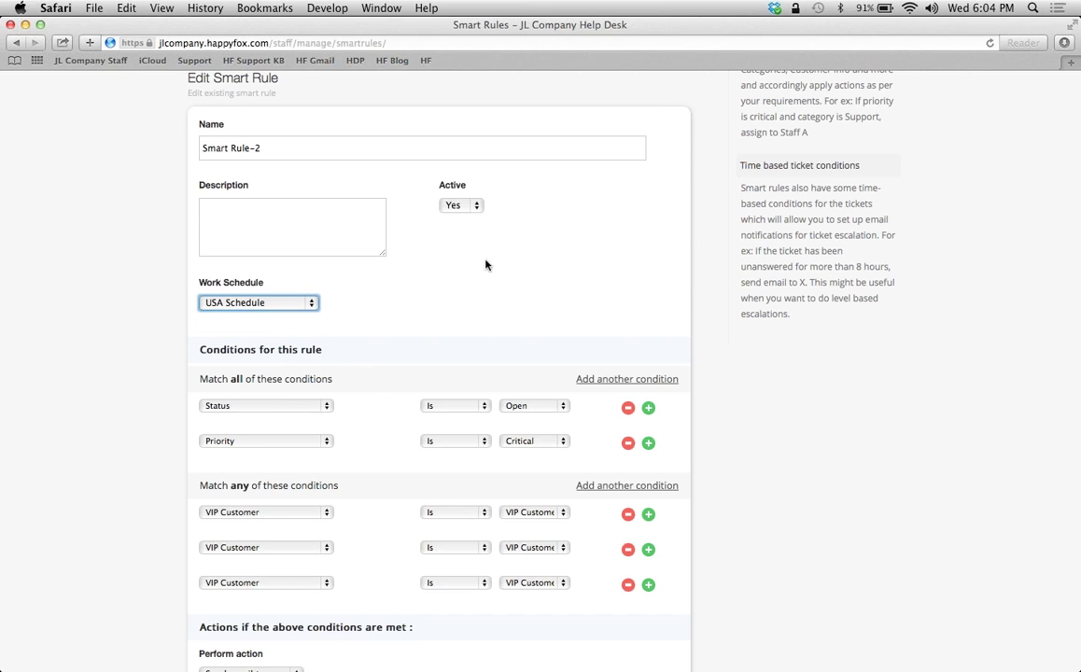
scroll(486, 265, "up", 3)
scroll(486, 265, "up", 2)
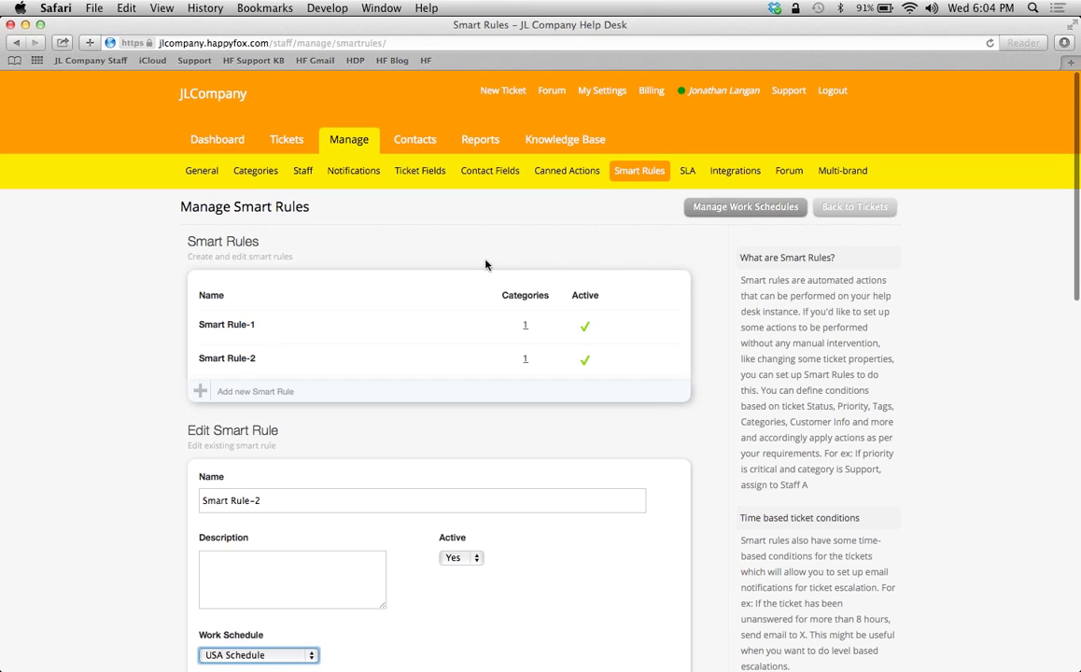
Switch the First Response Time SLA's work schedule from Default to USA Schedule
left_click(687, 174)
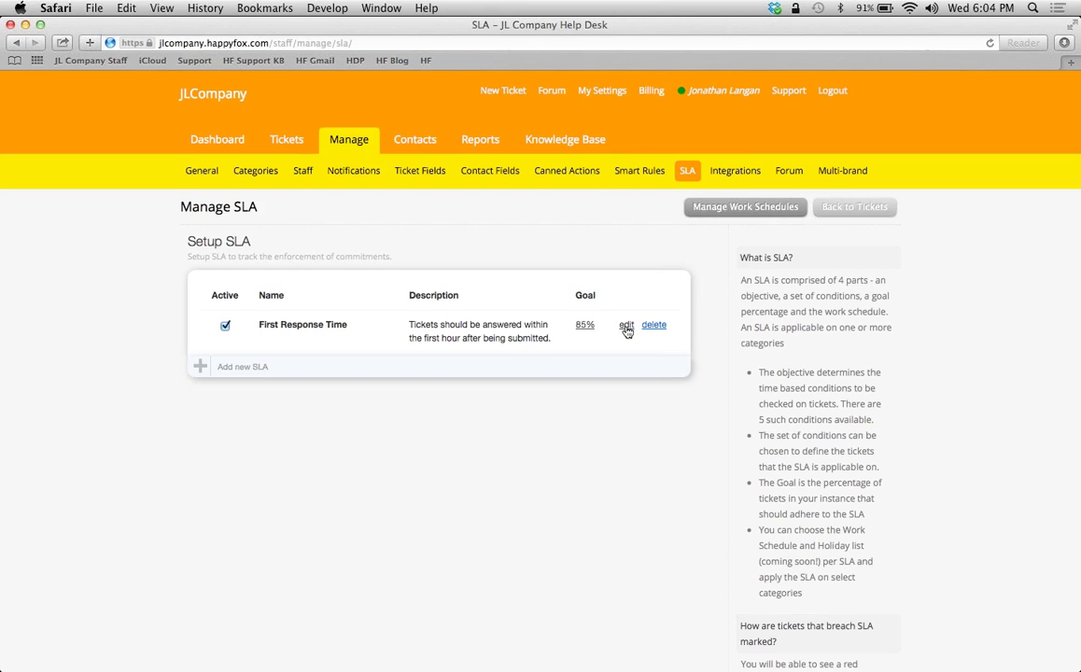
left_click(627, 326)
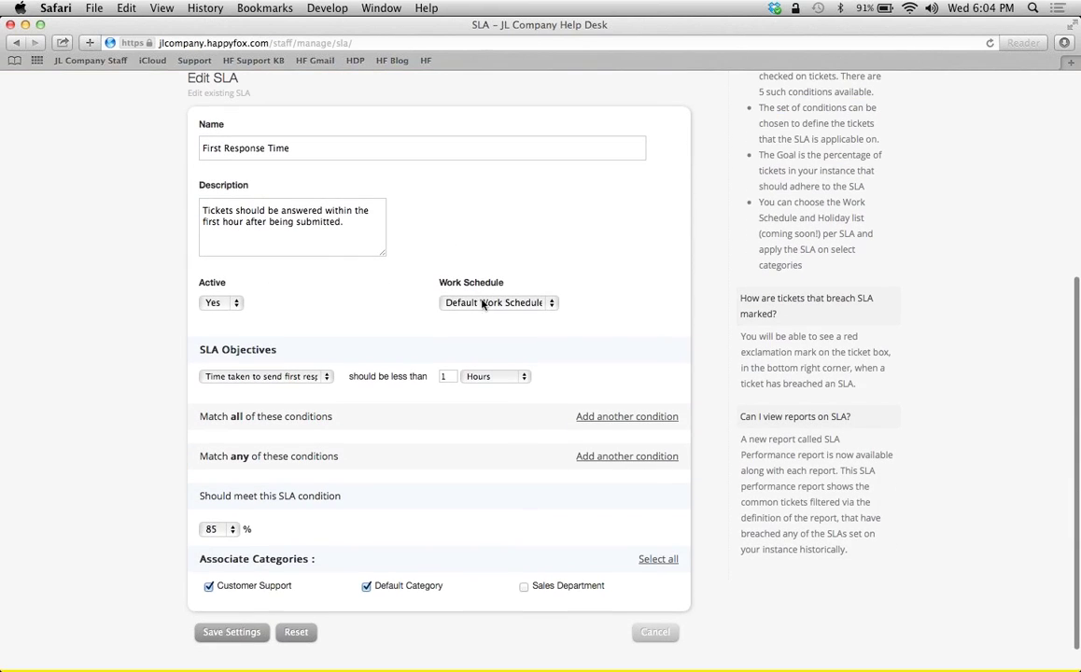
left_click(481, 303)
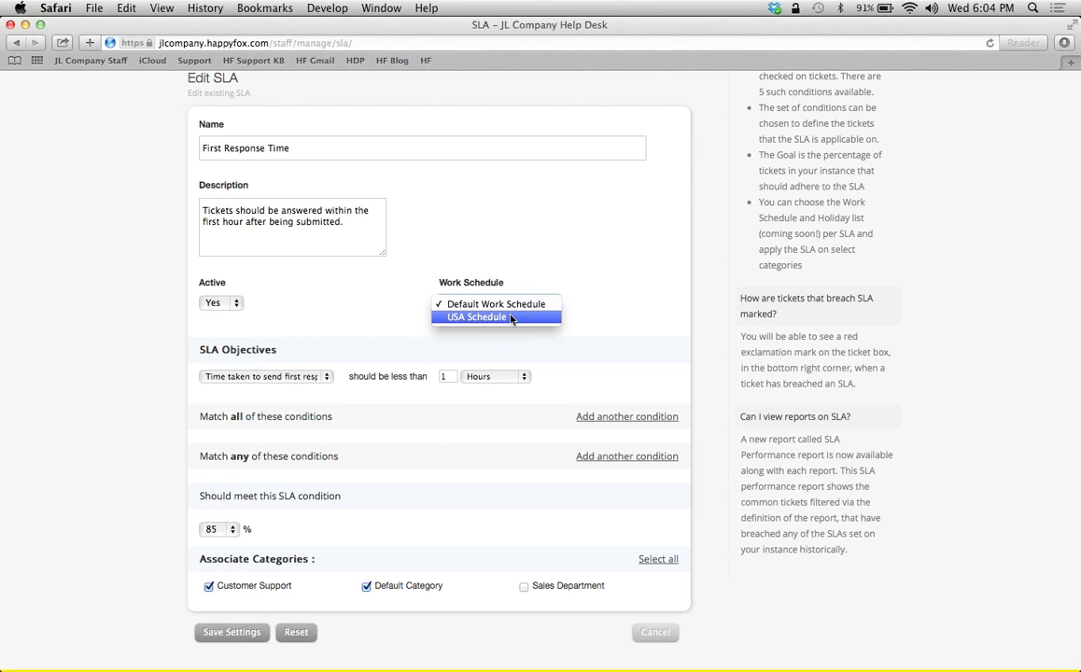
left_click(511, 317)
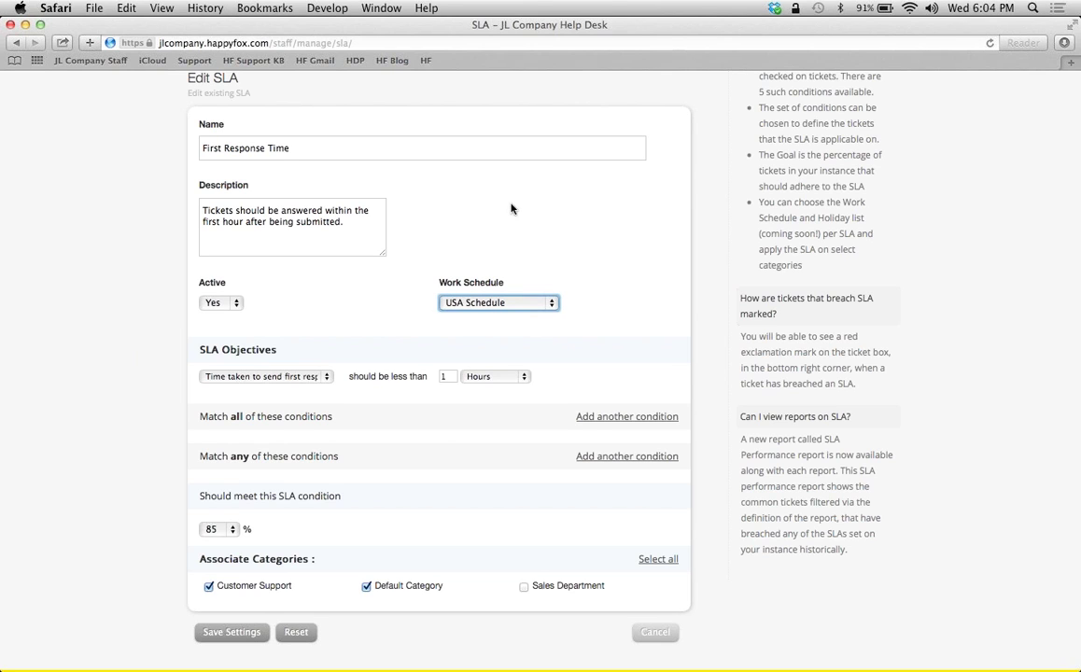
scroll(294, 299, "up", 5)
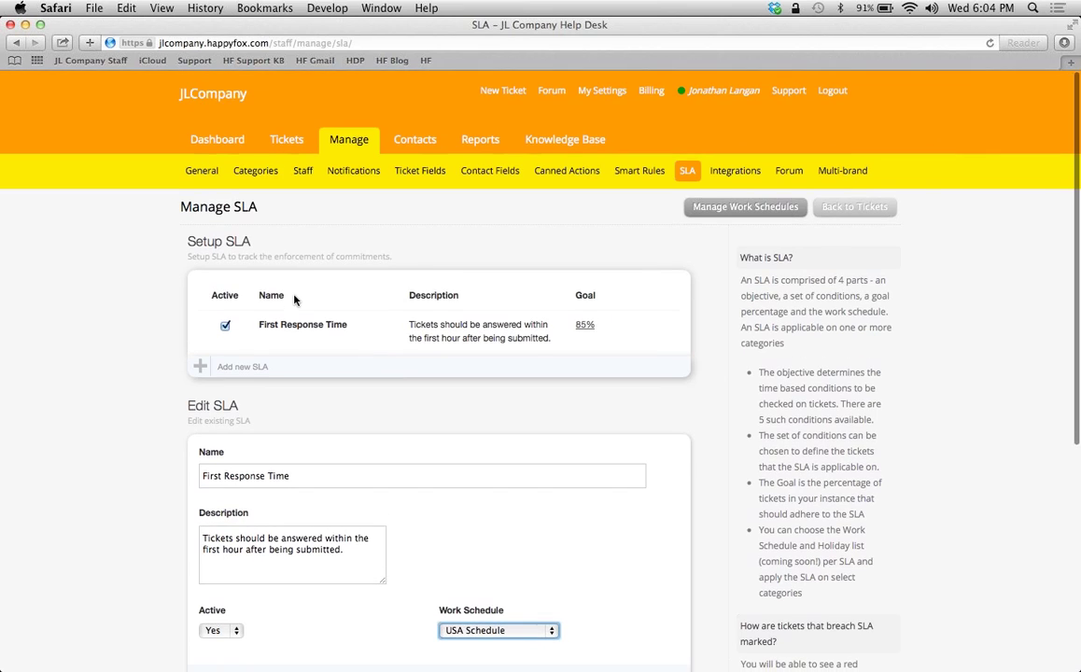